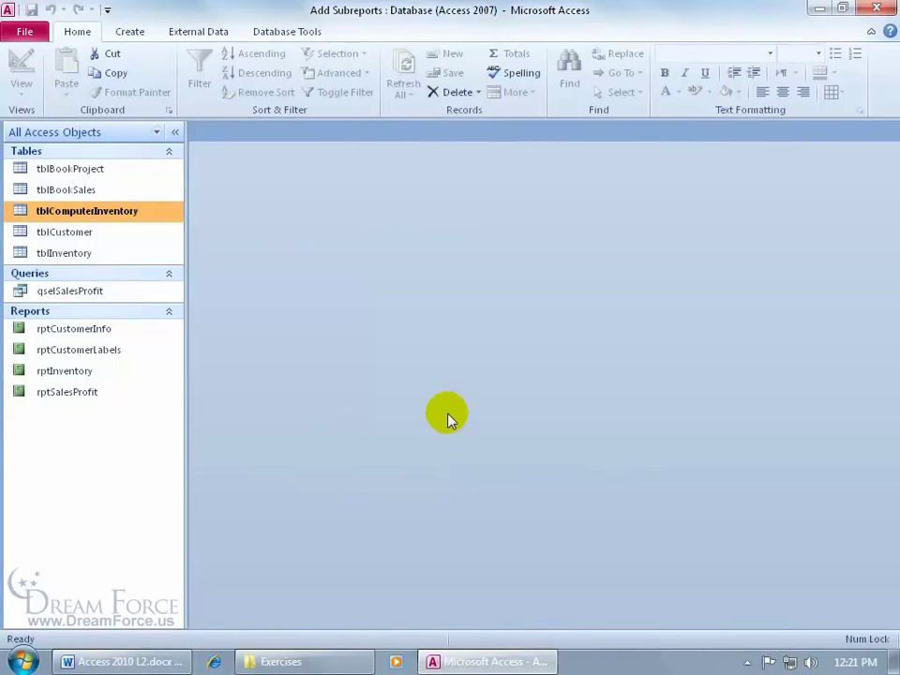
# Restore the Explorer window showing the Exercises folder over the Access database
pyautogui.click(337, 658)
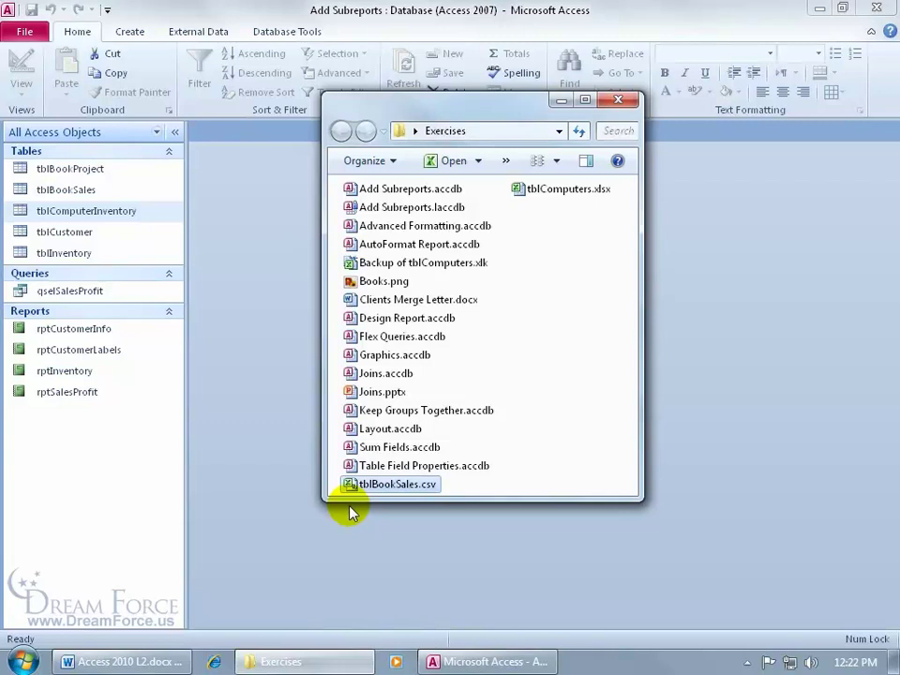
pyautogui.doubleClick(394, 483)
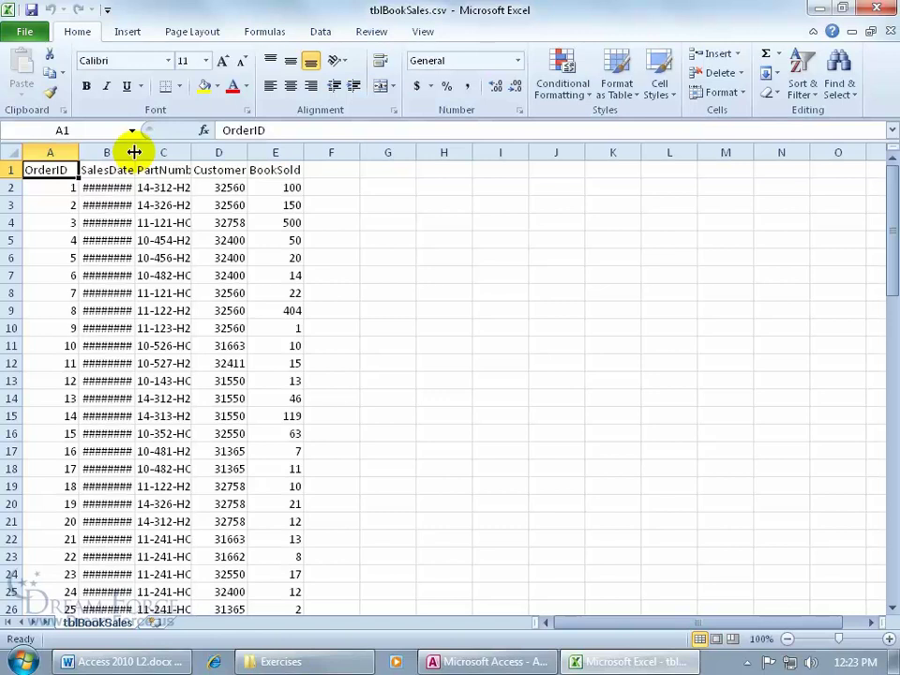
pyautogui.moveTo(134, 152); pyautogui.dragTo(143, 151)
pyautogui.doubleClick(144, 152)
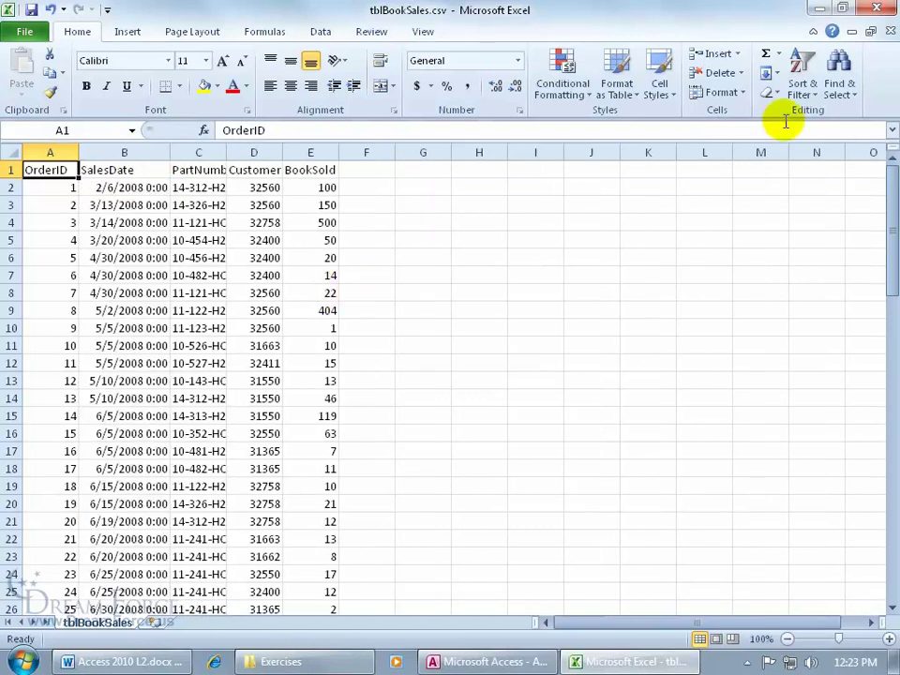
pyautogui.click(879, 11)
pyautogui.click(459, 355)
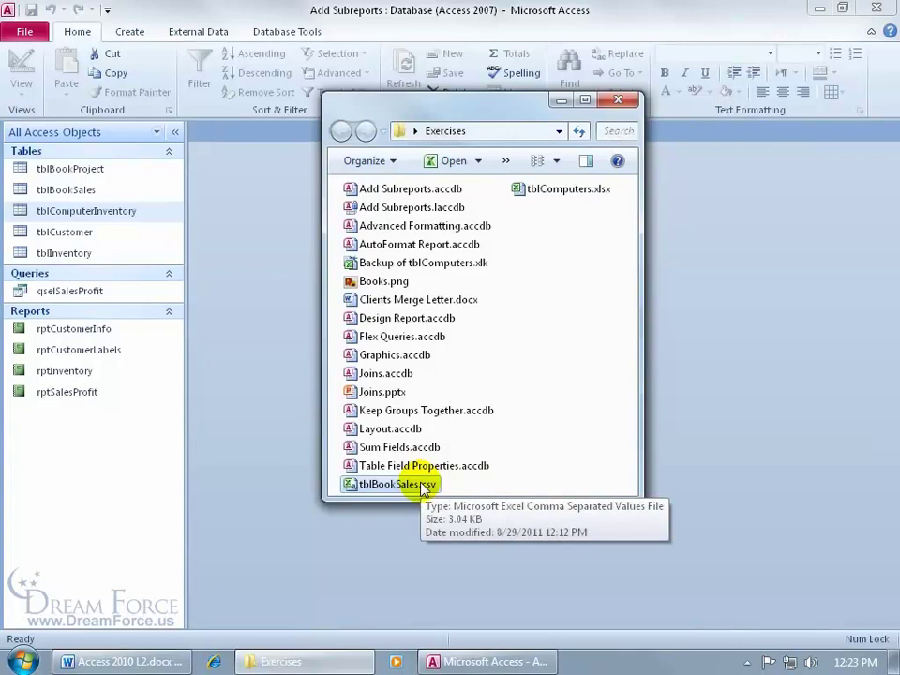
# Launch Notepad and open tblBookSales.csv, with the file type filter set to All Files
pyautogui.click(19, 656)
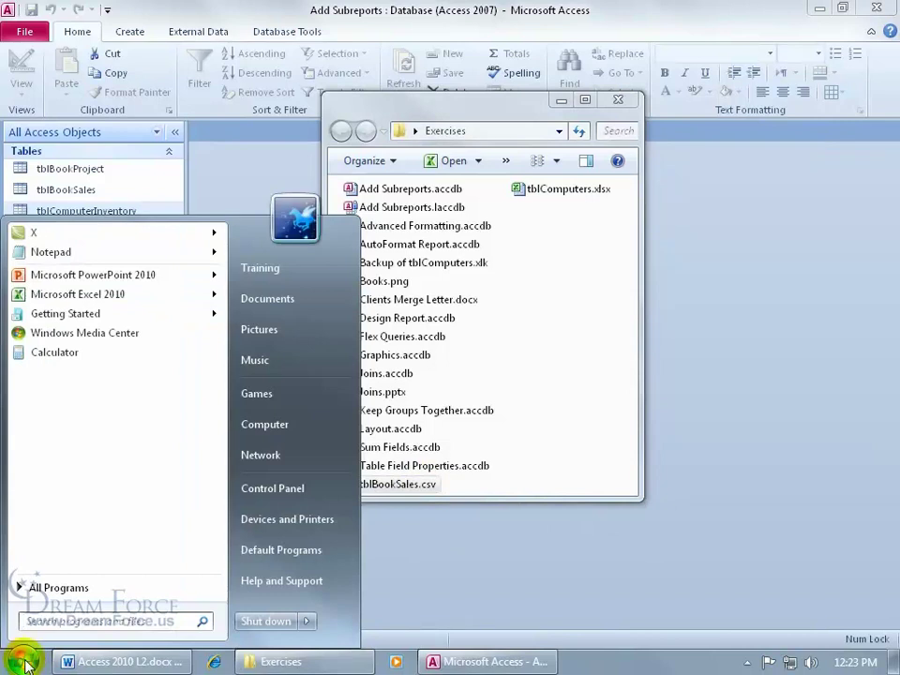
pyautogui.click(94, 253)
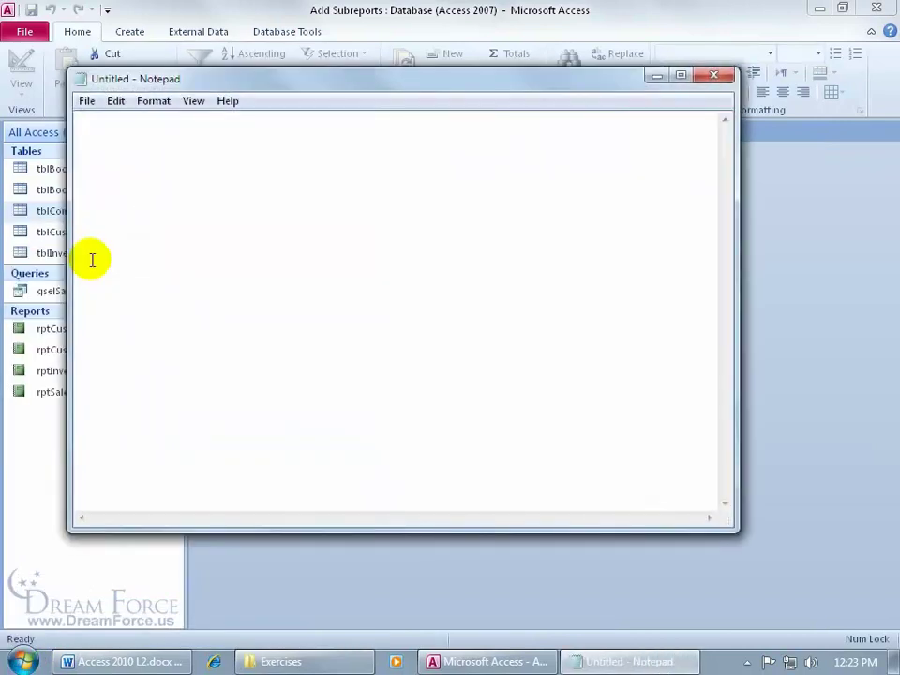
pyautogui.click(86, 101)
pyautogui.click(113, 141)
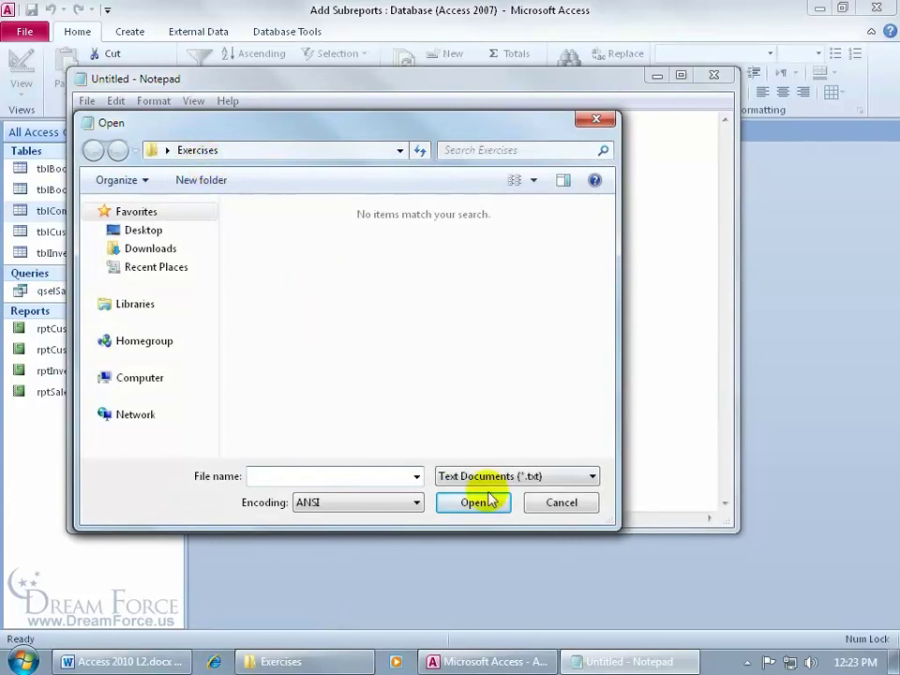
pyautogui.click(526, 479)
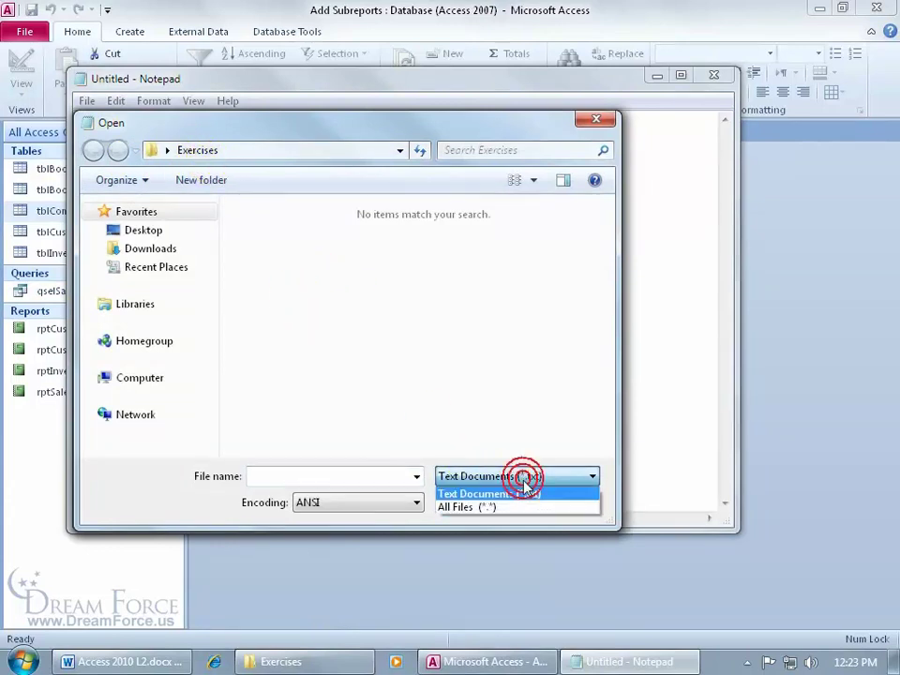
pyautogui.click(517, 508)
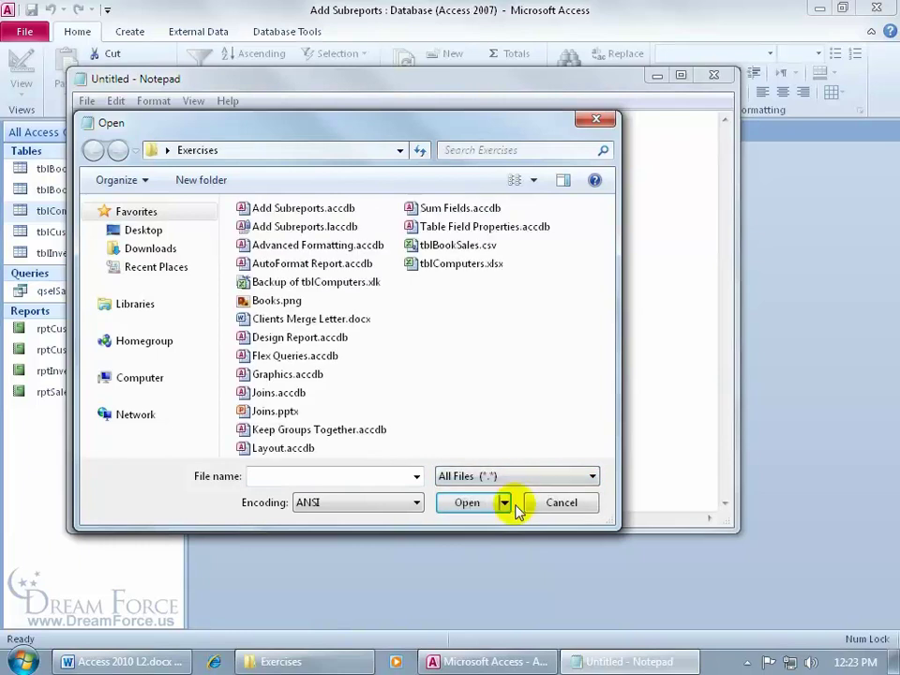
pyautogui.doubleClick(466, 247)
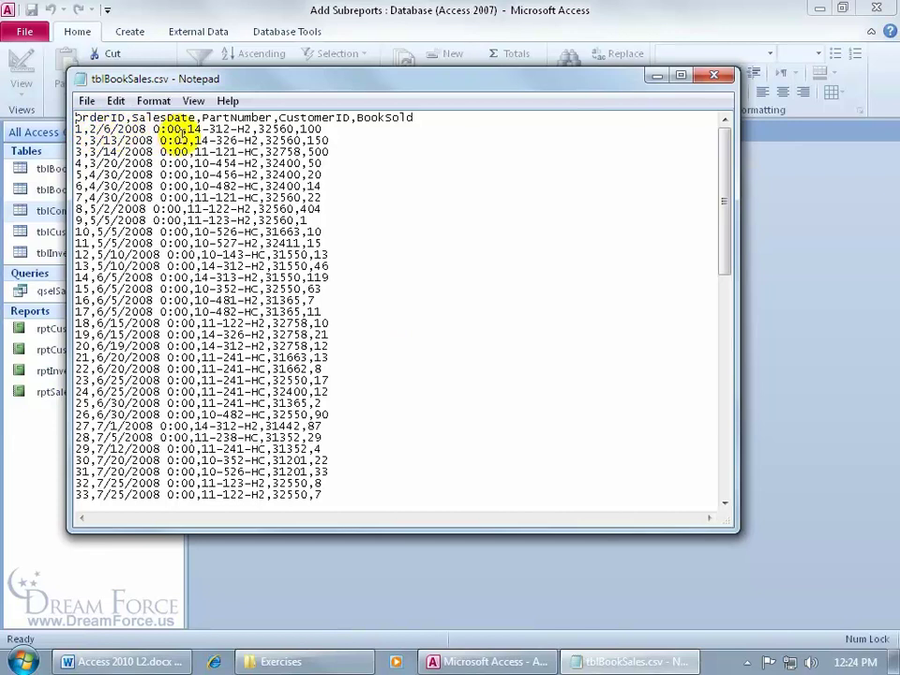
# Highlight part number 14-312-H2 in the first data row, then close Notepad
pyautogui.moveTo(189, 128); pyautogui.dragTo(251, 128)
pyautogui.click(714, 74)
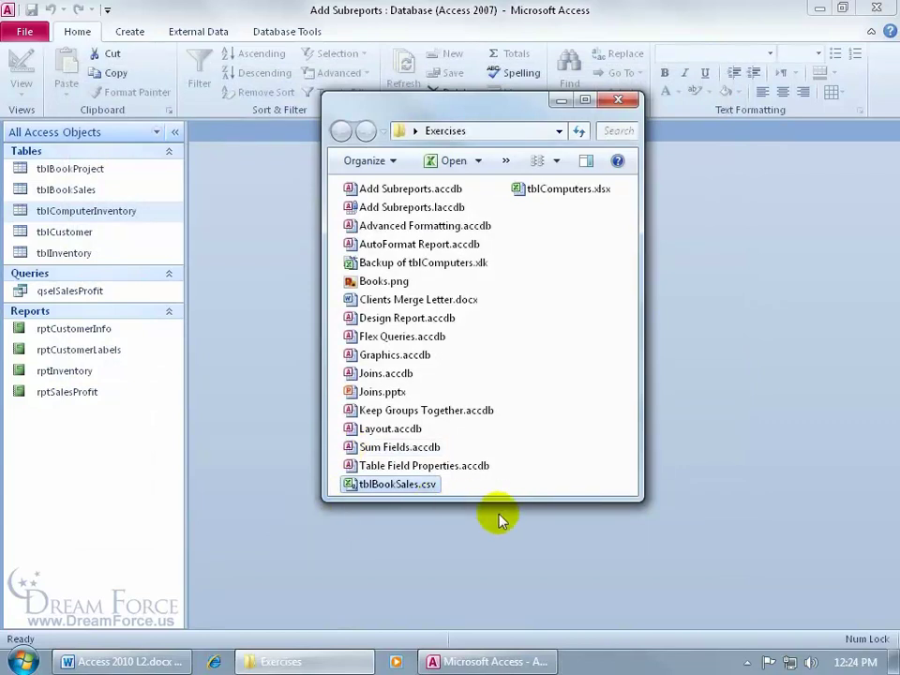
# Activate the Access window and show the External Data ribbon options
pyautogui.click(459, 338)
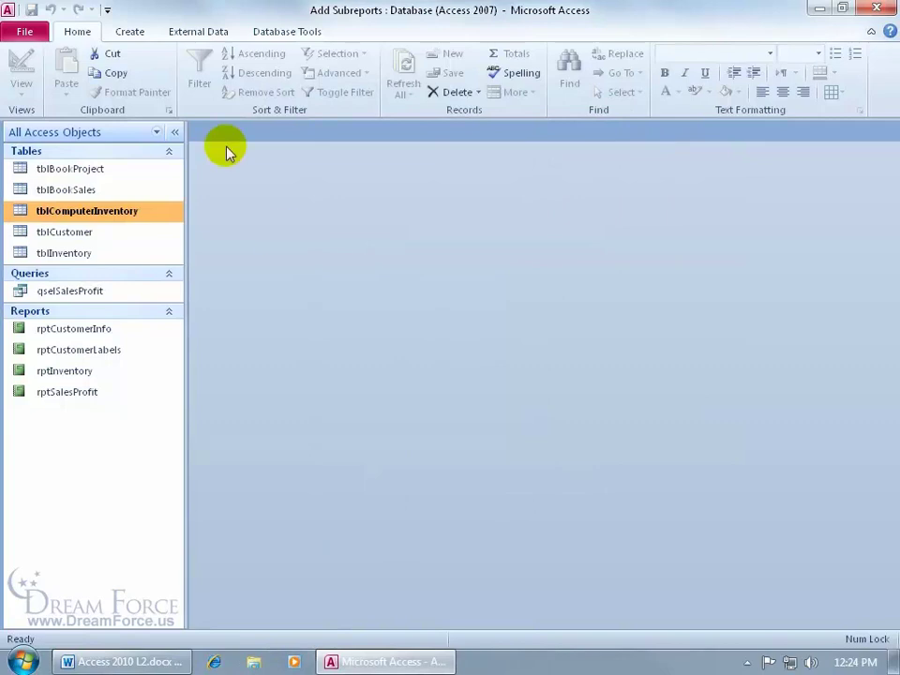
pyautogui.click(210, 41)
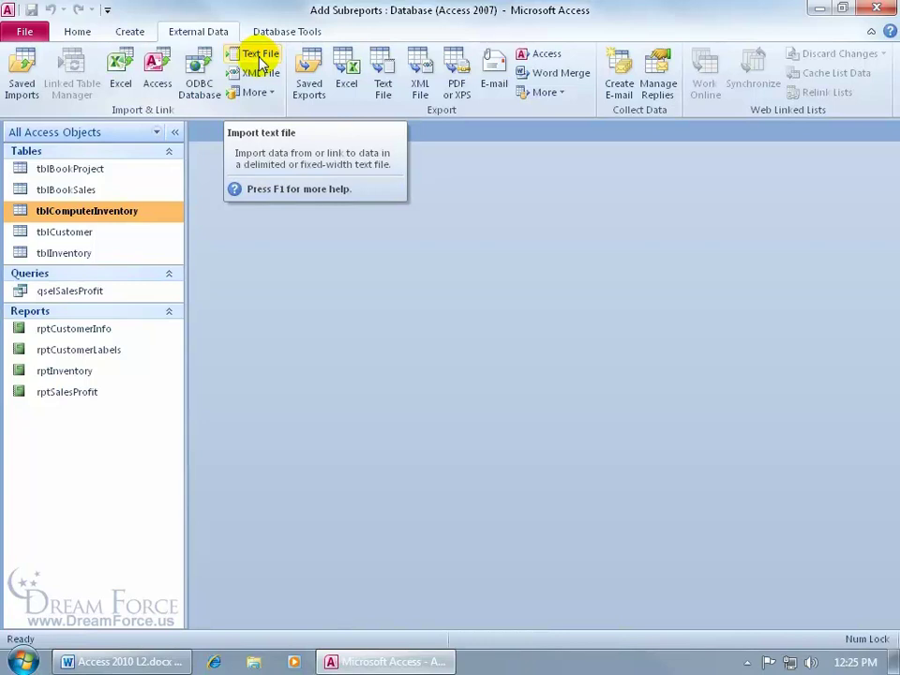
# Start a Text File import of Desktop > Exercises > tblBookSales.csv into a new table
pyautogui.click(261, 58)
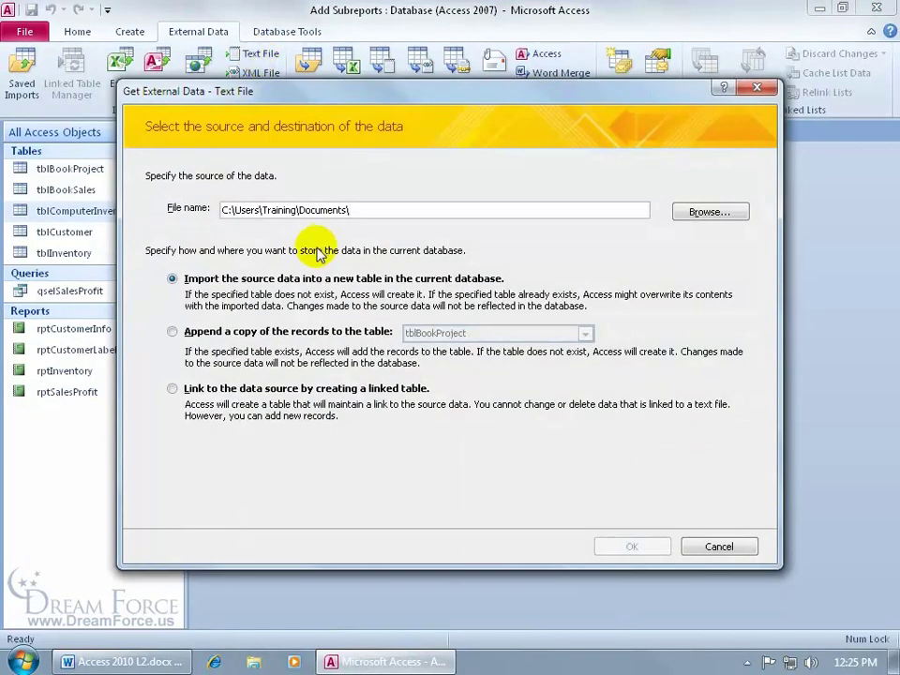
pyautogui.click(693, 211)
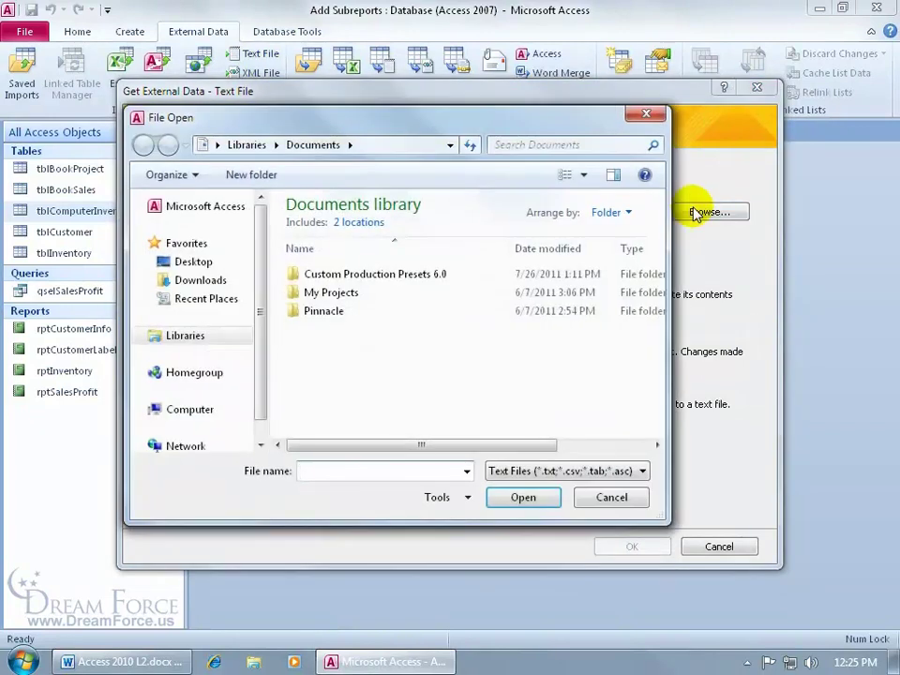
pyautogui.click(199, 261)
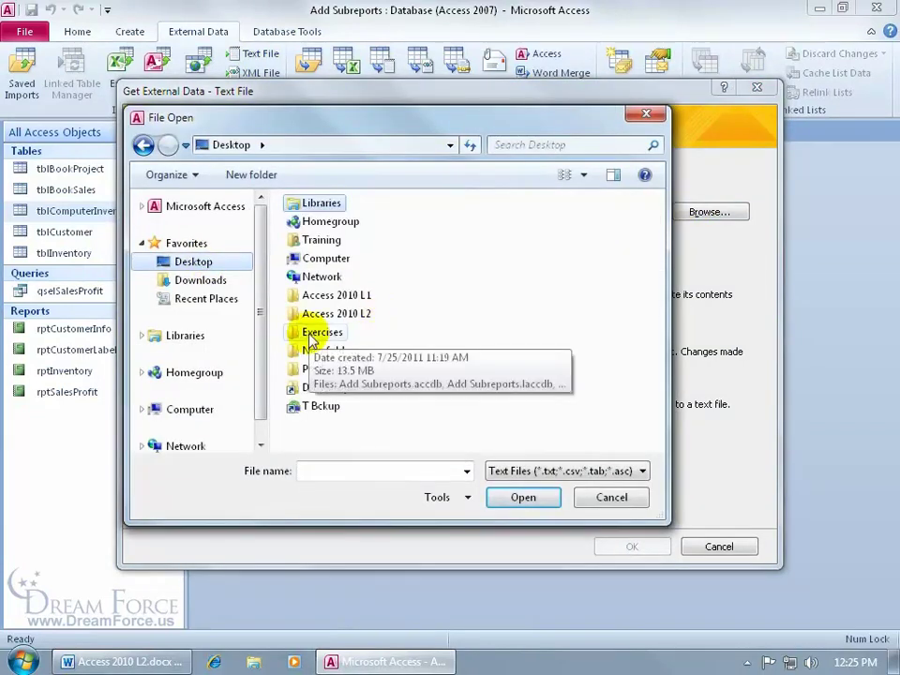
pyautogui.doubleClick(312, 334)
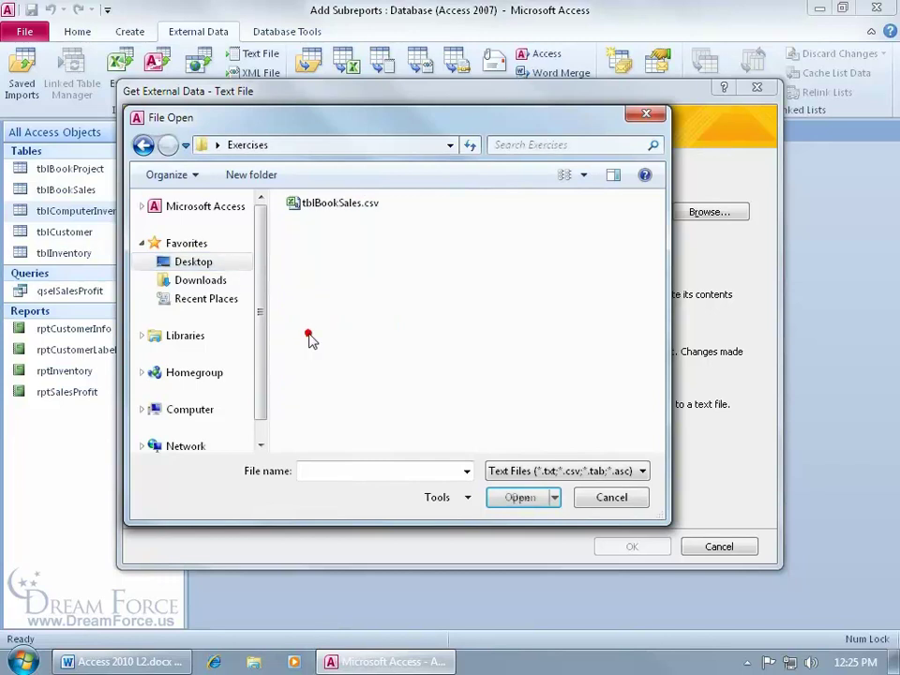
pyautogui.click(322, 203)
pyautogui.click(515, 497)
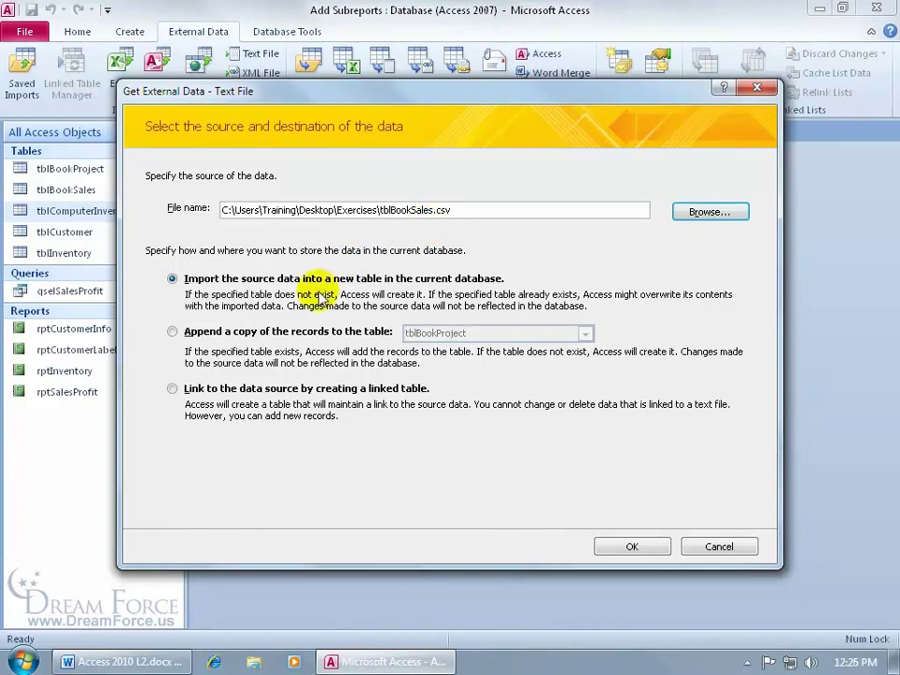
pyautogui.click(637, 547)
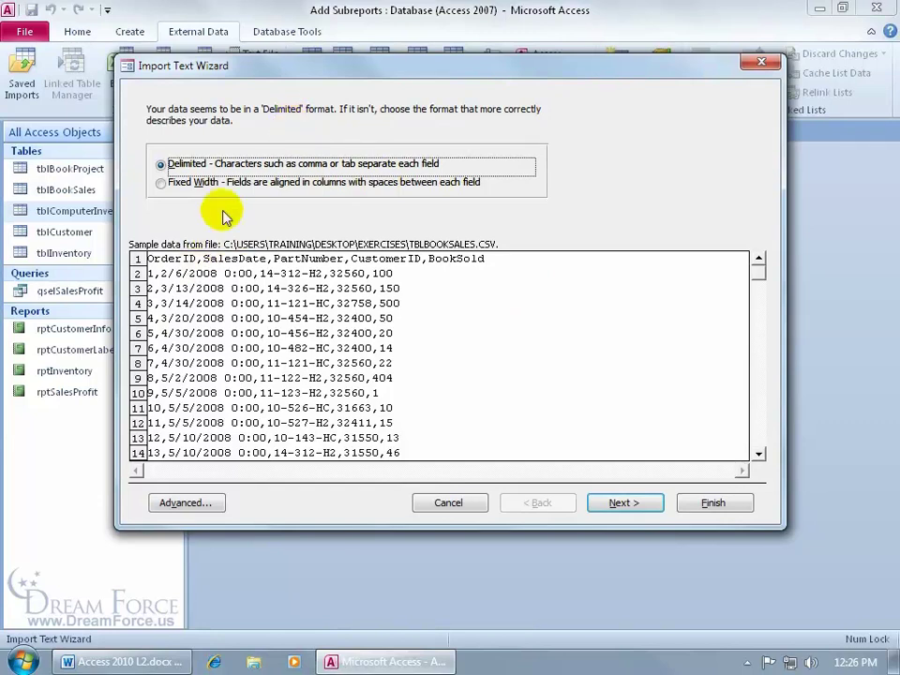
# Keep the Delimited format with Comma, and mark the first row as field names
pyautogui.click(619, 503)
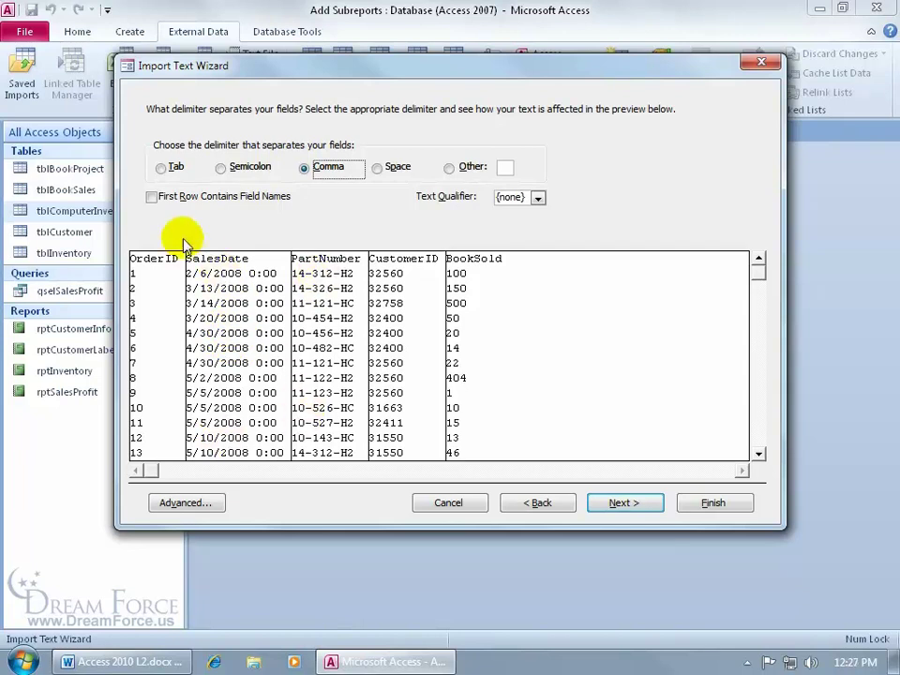
pyautogui.click(151, 197)
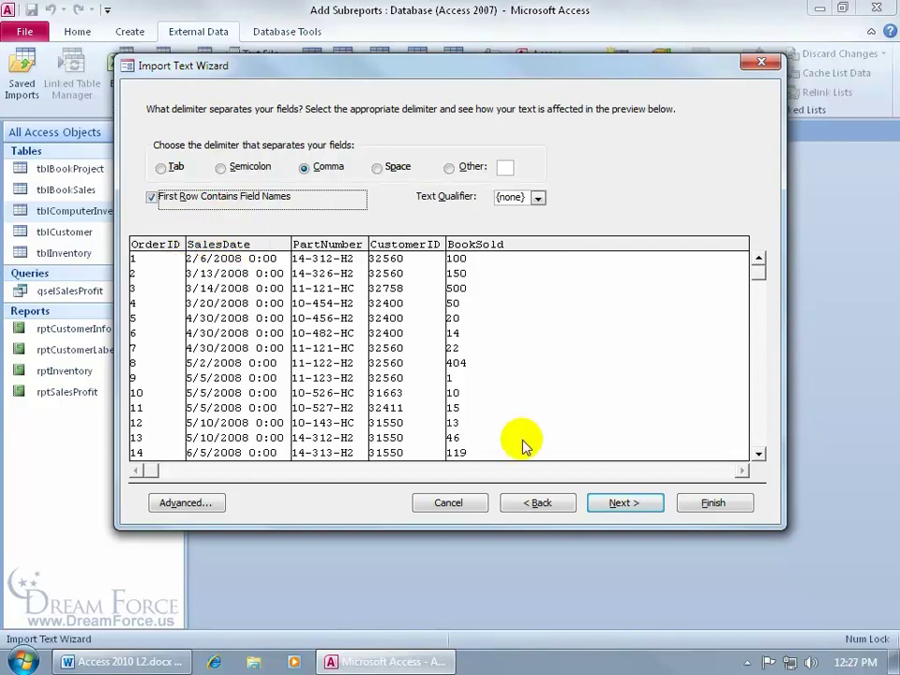
# Review the PartNumber and OrderID field options in the Import Text Wizard
pyautogui.click(605, 501)
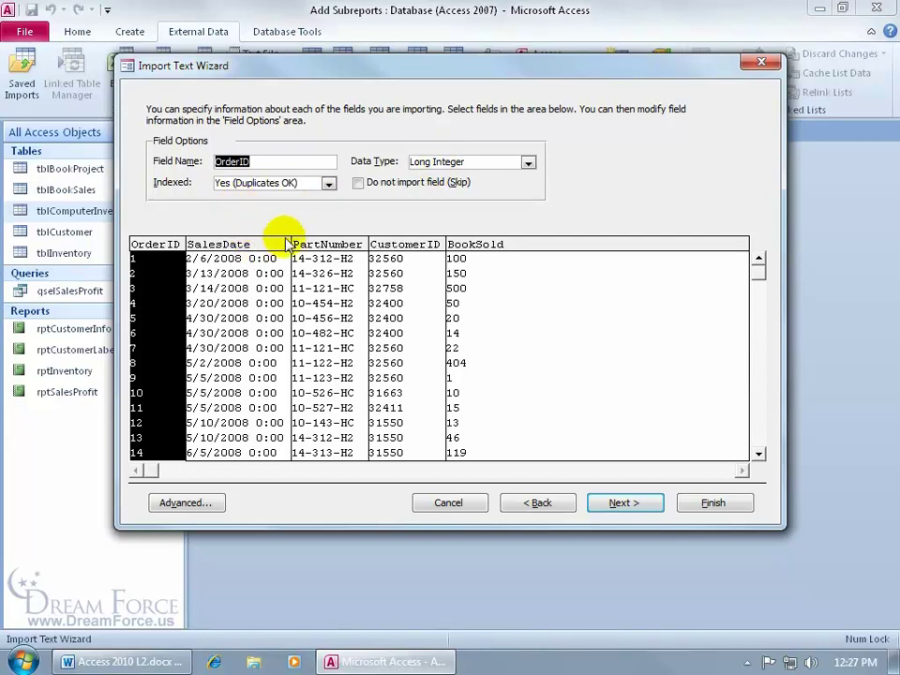
pyautogui.click(327, 253)
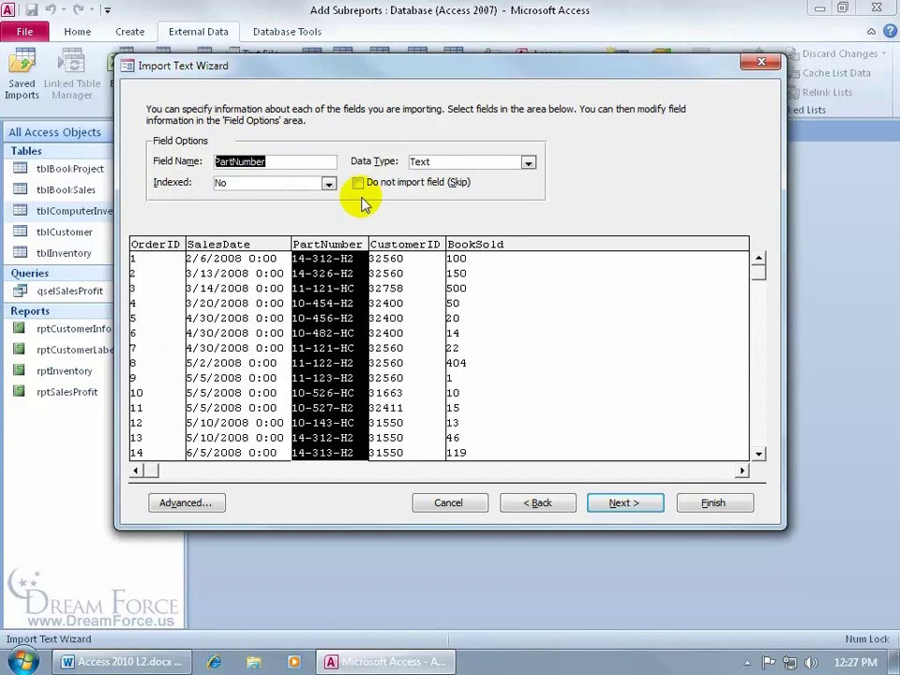
pyautogui.click(619, 502)
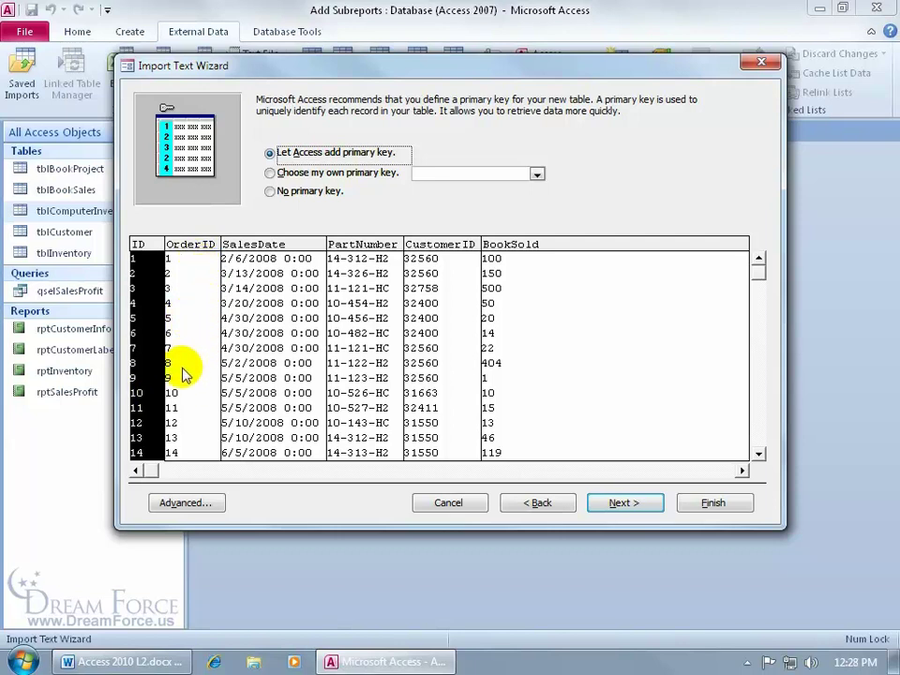
pyautogui.click(529, 502)
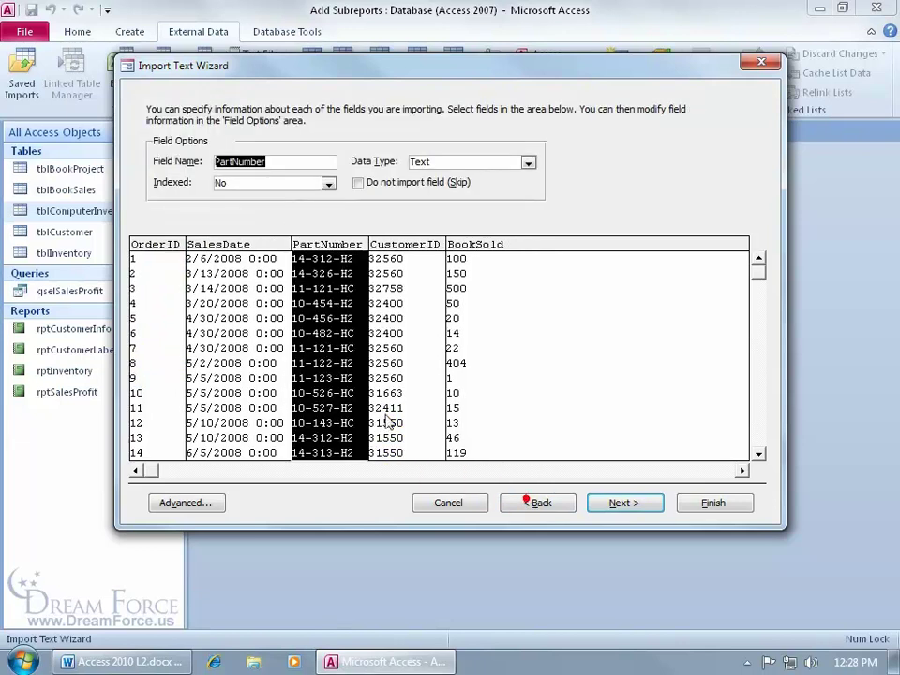
pyautogui.click(166, 245)
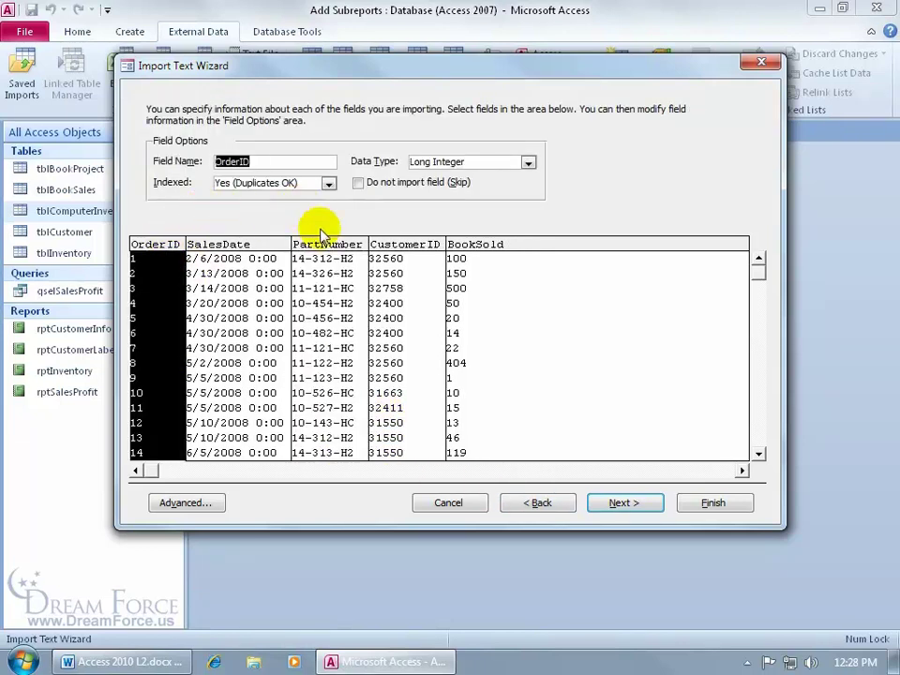
# Advance to the primary-key step and keep 'Let Access add primary key'
pyautogui.click(625, 505)
pyautogui.click(192, 240)
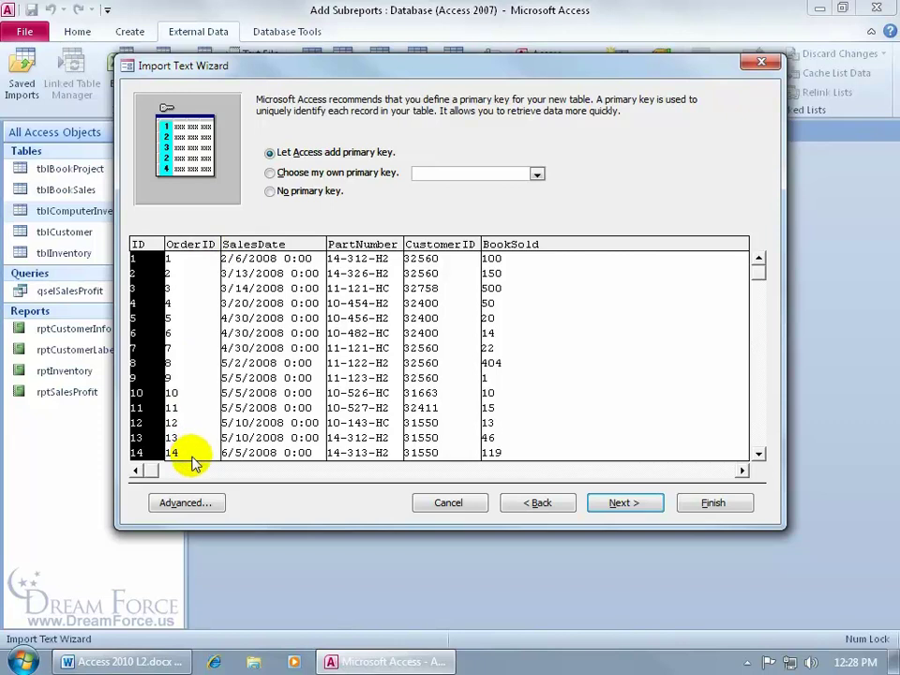
pyautogui.click(761, 453)
# Advance to the final wizard step and replace BookSales in the suggested table name with MyProducts
pyautogui.click(760, 454)
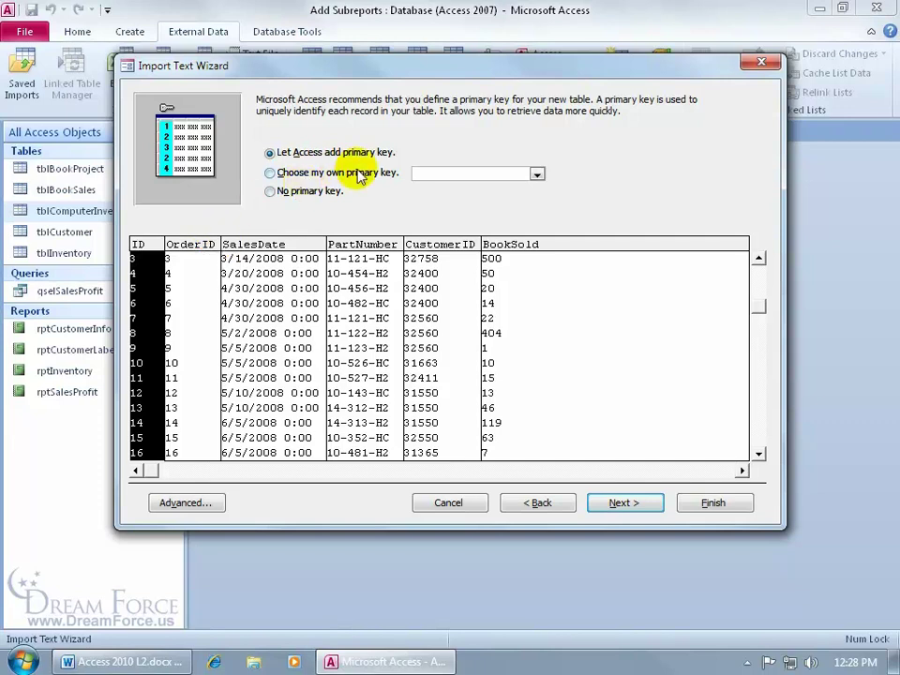
pyautogui.click(643, 507)
pyautogui.click(315, 203)
pyautogui.moveTo(306, 204); pyautogui.dragTo(266, 205)
pyautogui.write('MyProducts')
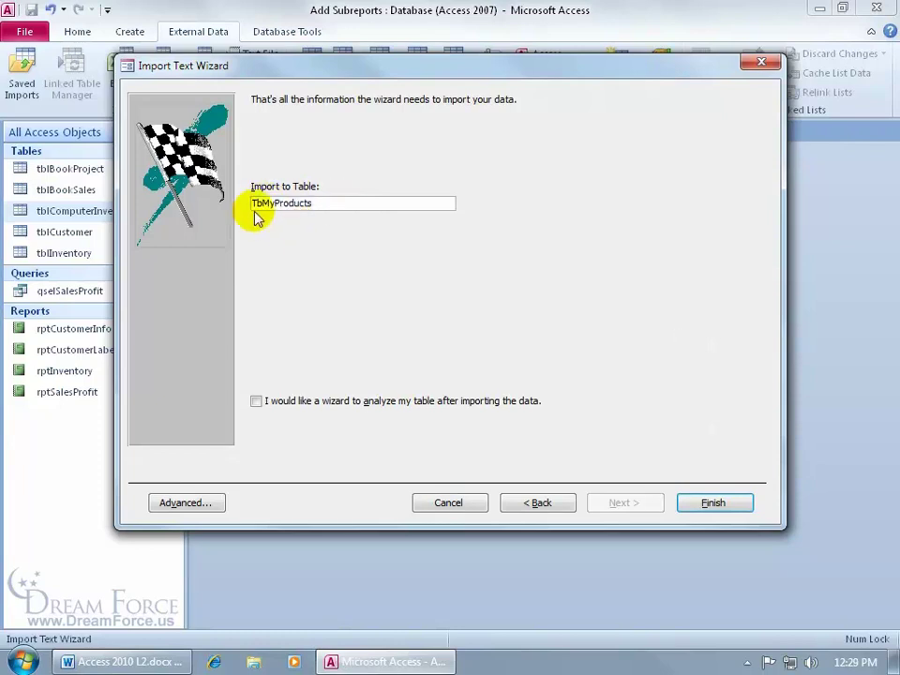
pyautogui.press('Home')
pyautogui.hotkey('shift', 'Right')
pyautogui.hotkey('shift', 'Right')
pyautogui.hotkey('shift', 'Right')
# Finish importing into tbMyProducts and save the import steps with '.csv' appended to the name
pyautogui.write('tbl')
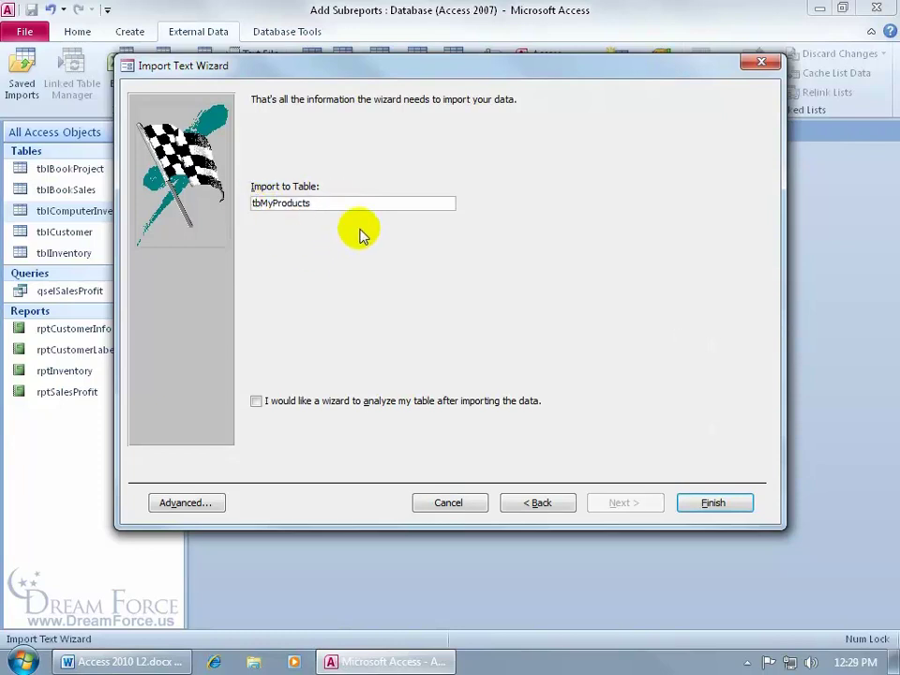
pyautogui.click(707, 503)
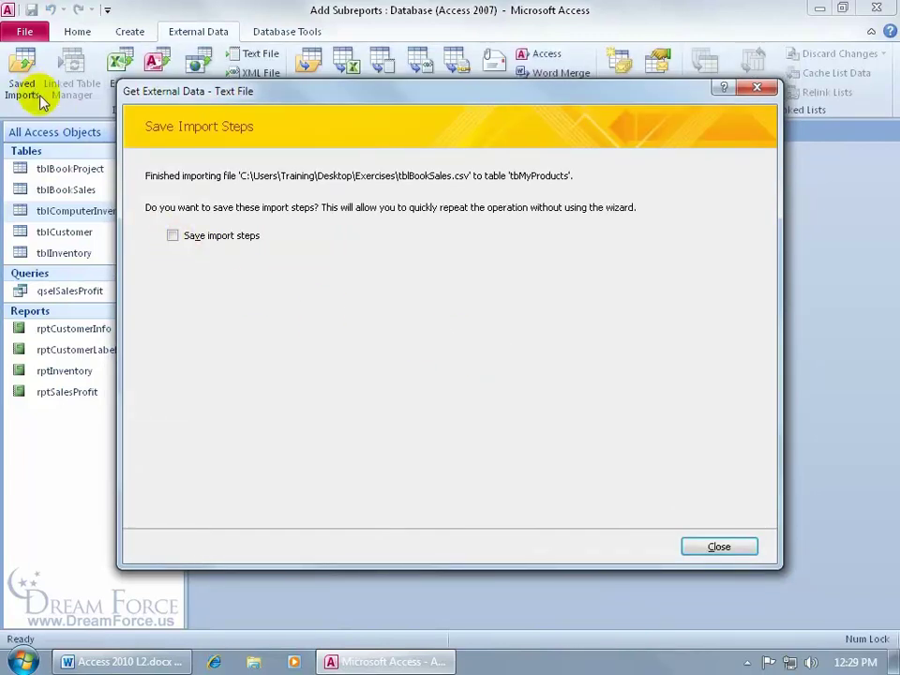
pyautogui.click(172, 237)
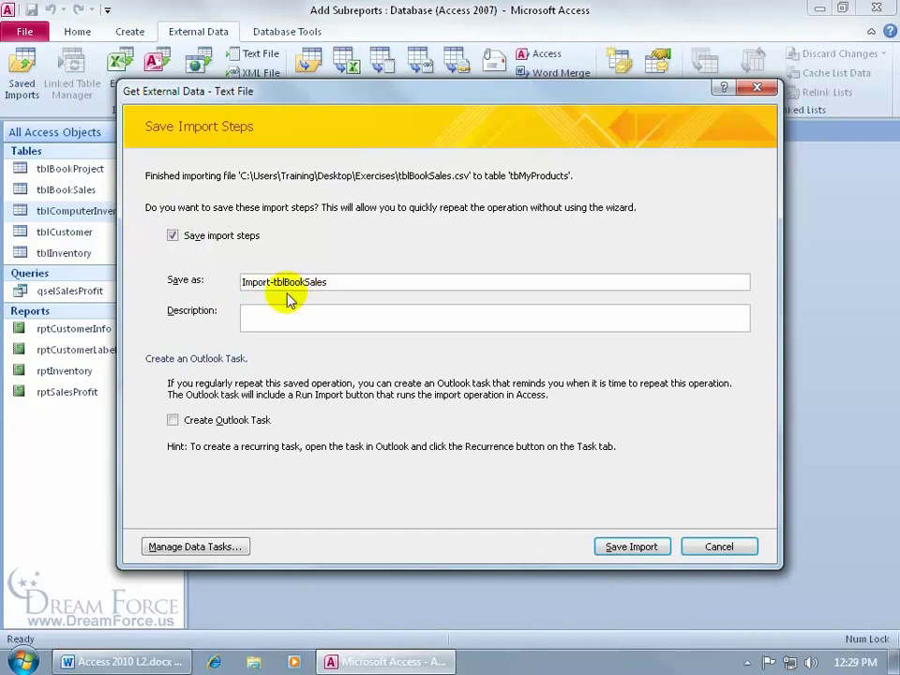
pyautogui.click(348, 282)
pyautogui.write('c')
pyautogui.press('BackSpace')
pyautogui.write('.csv')
pyautogui.click(630, 548)
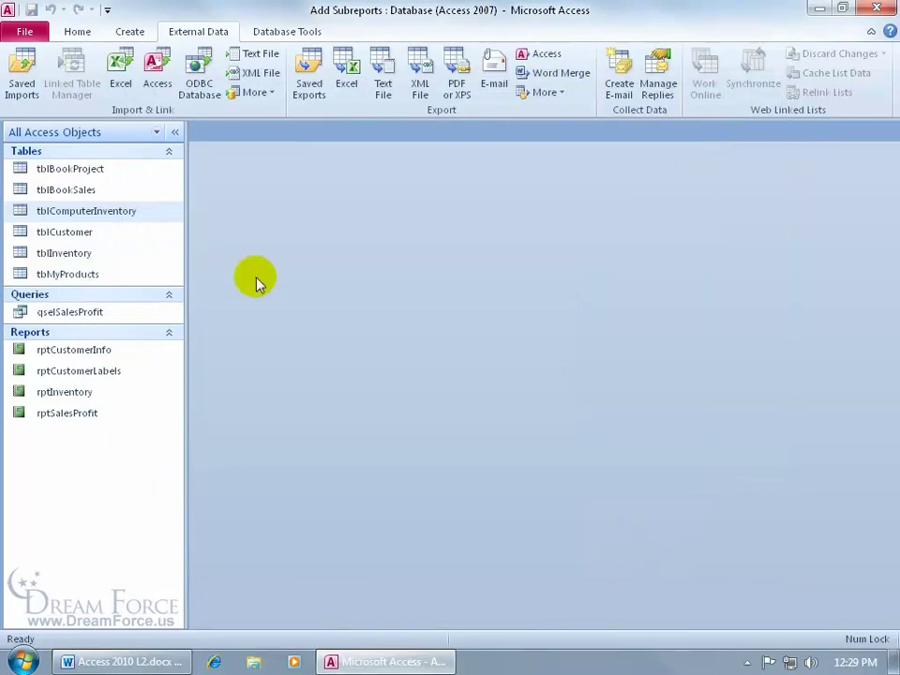
# Check the Saved Imports list for the new import, then open tbMyProducts as a datasheet
pyautogui.click(25, 71)
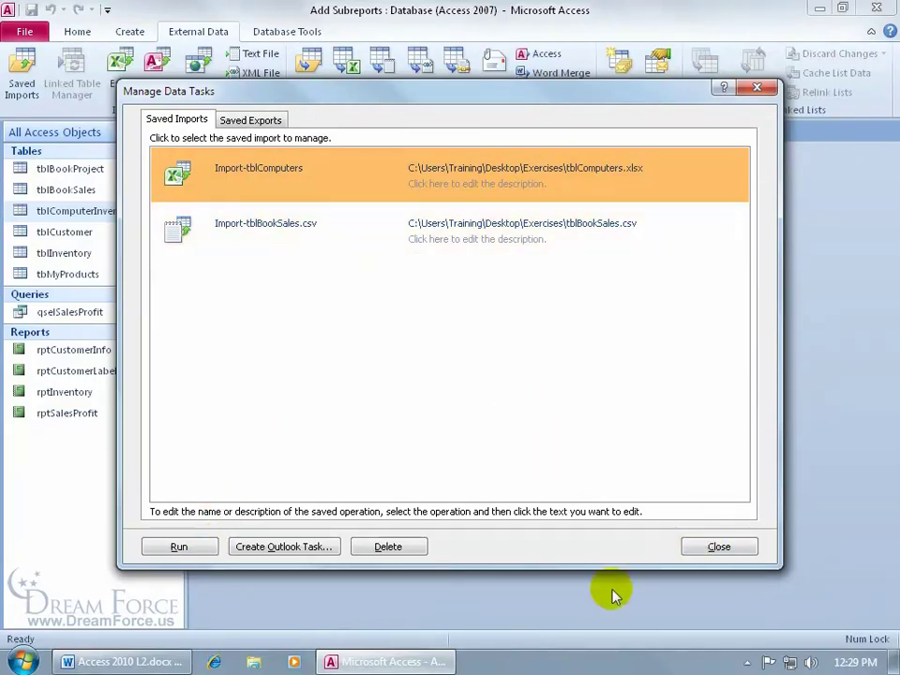
pyautogui.click(701, 548)
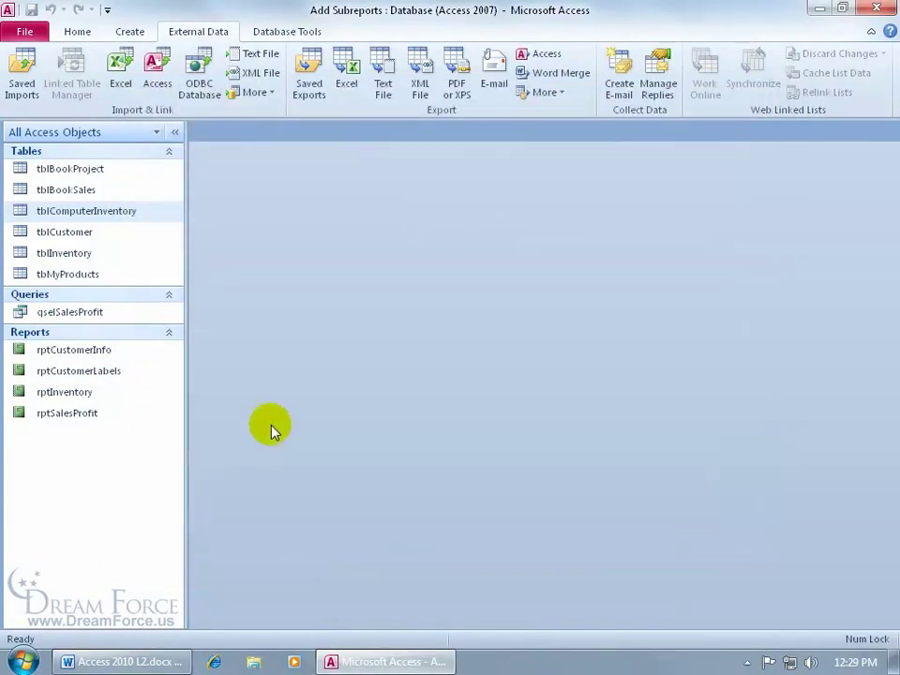
pyautogui.click(98, 276)
pyautogui.doubleClick(97, 276)
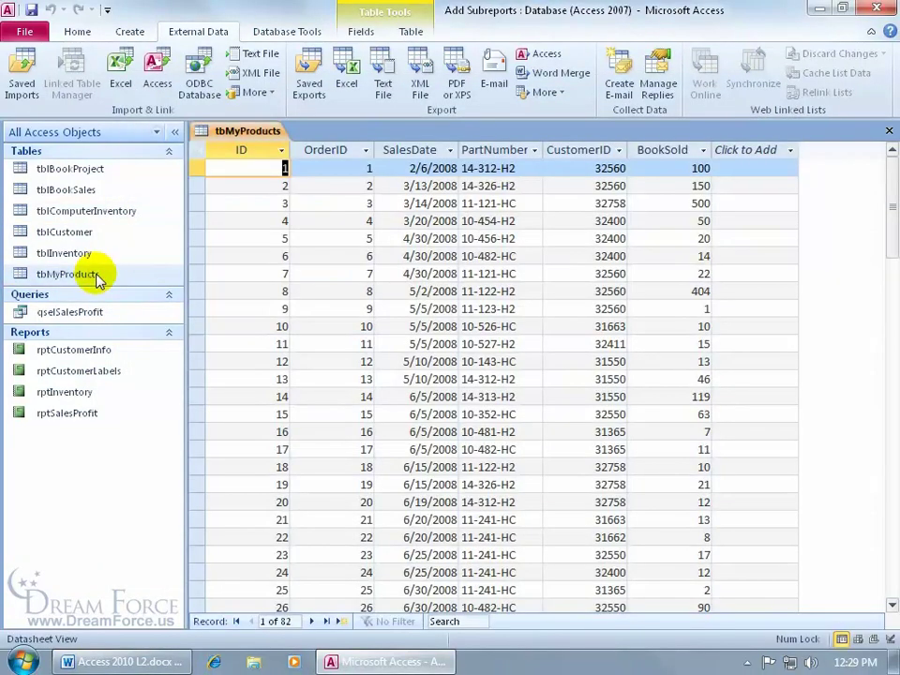